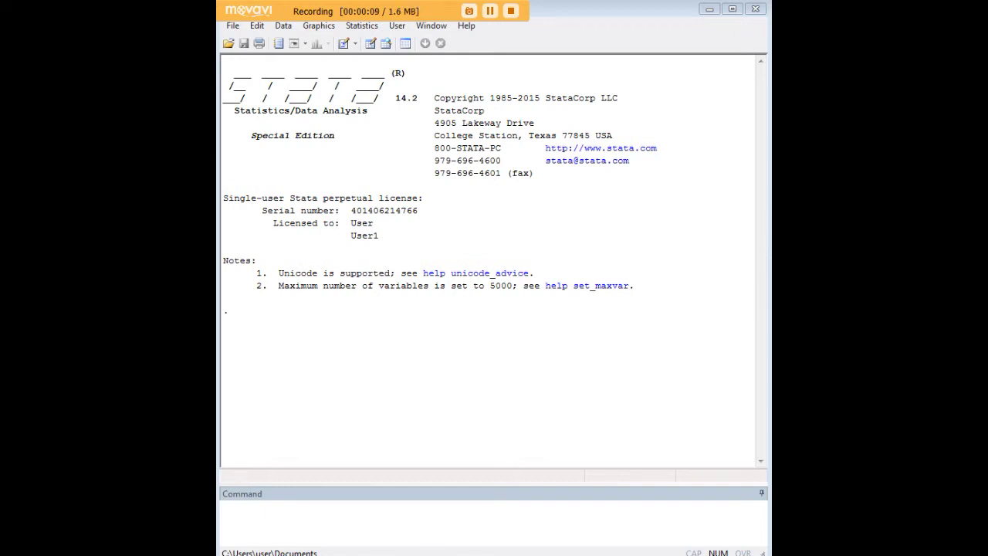
Step: Run set seed 1222 in the Command window
click(633, 512)
text(set seed 1222)
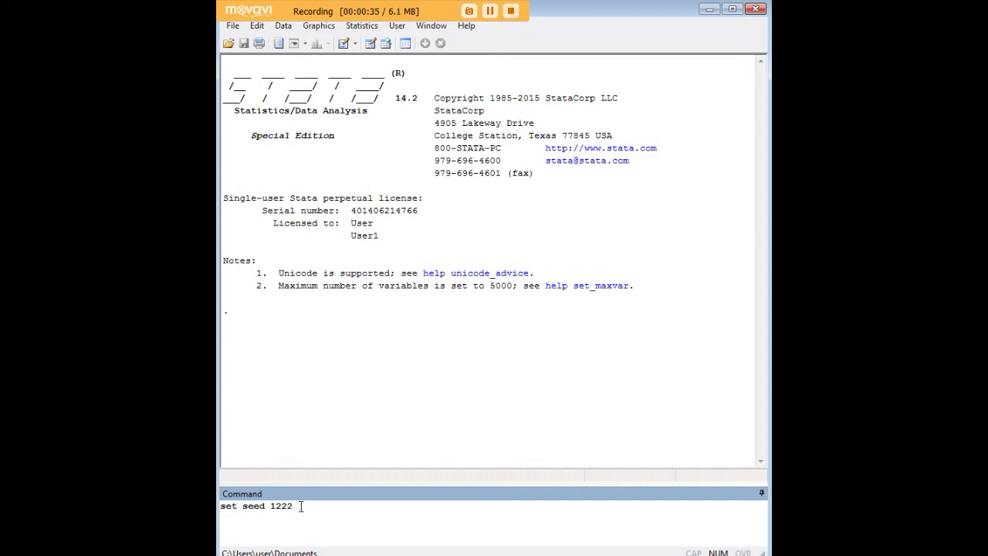
key(Return)
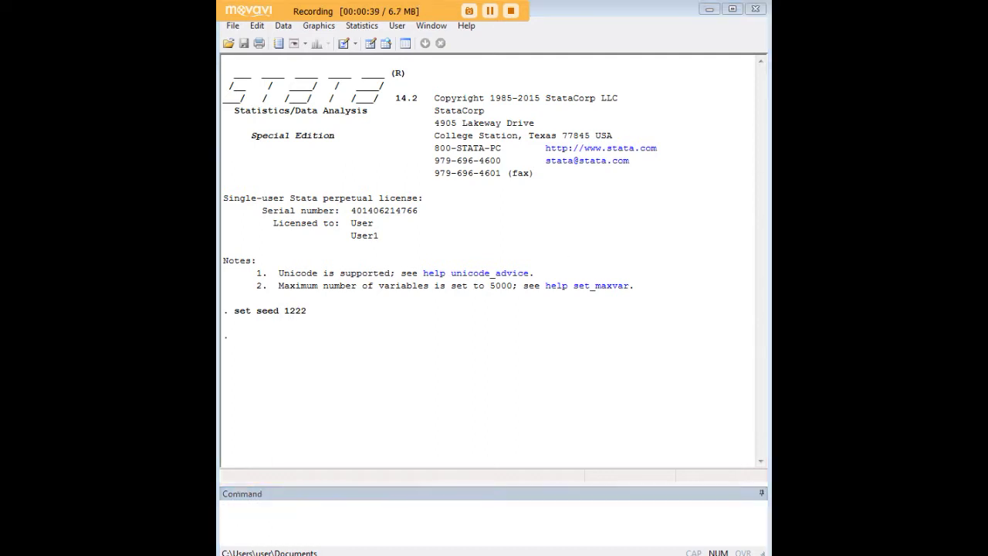
click(576, 522)
Step: Run drawnorm iq2, n(100) means(100) sds(15) to simulate 100 IQ scores
text(drawnorm iq2, n(100) means(100) sds(15))
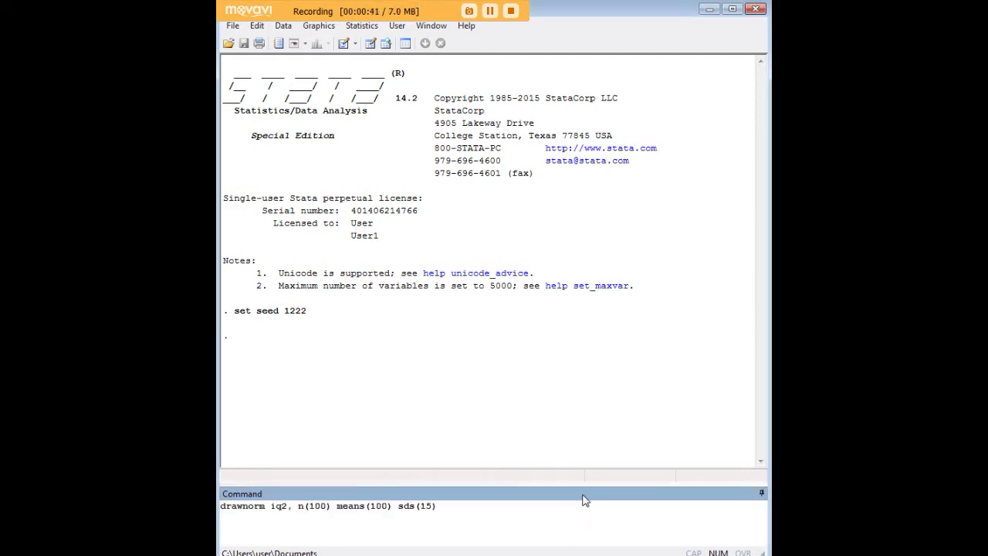
double_click(265, 506)
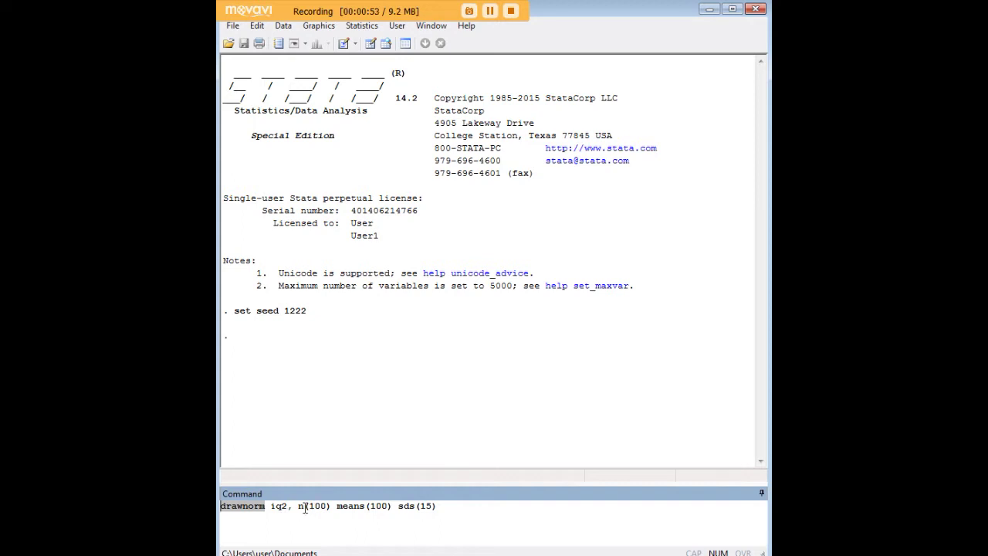
drag(301, 507, 438, 508)
click(442, 507)
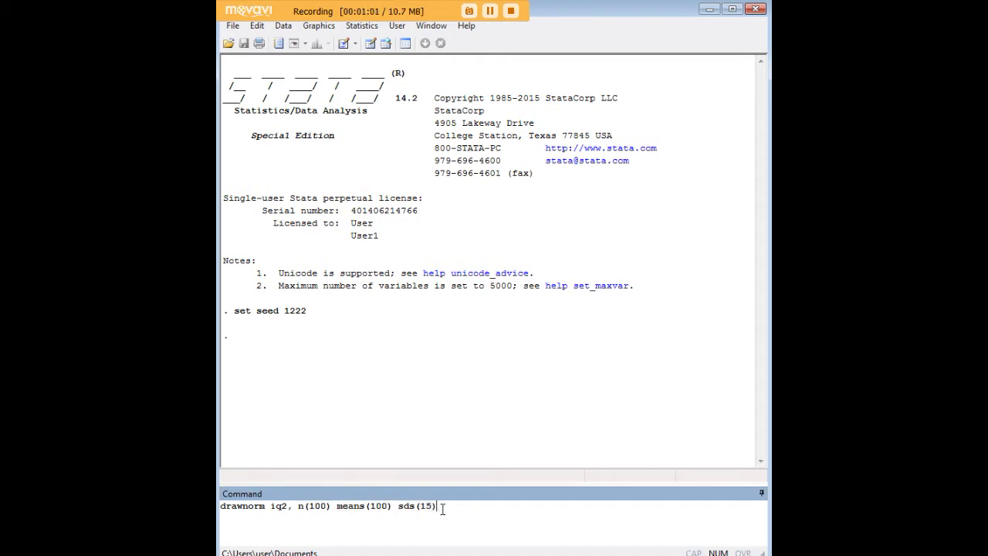
key(Return)
Step: Inspect the new iq2 values in the Data Editor via edit, then close it
text(edit)
key(Return)
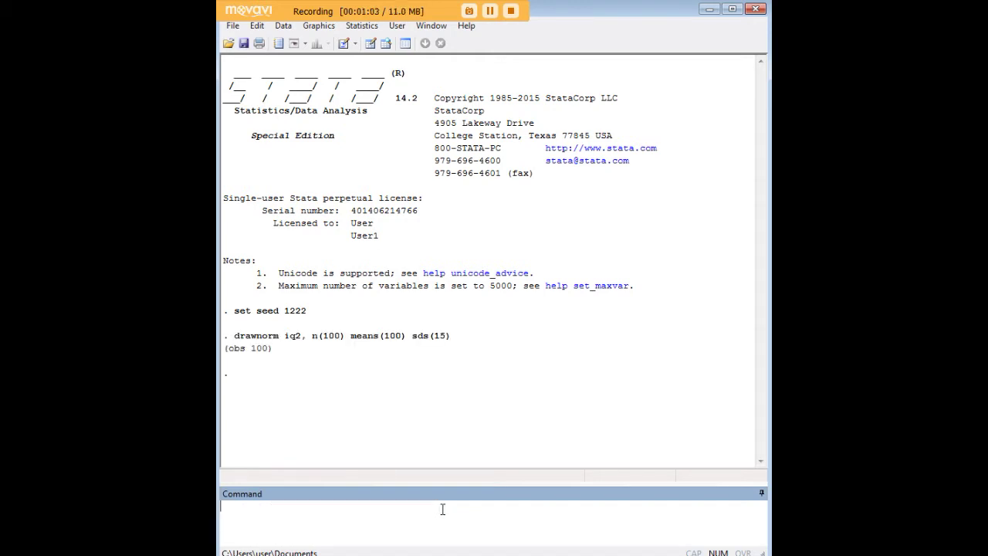
scroll(494, 305, down, 20)
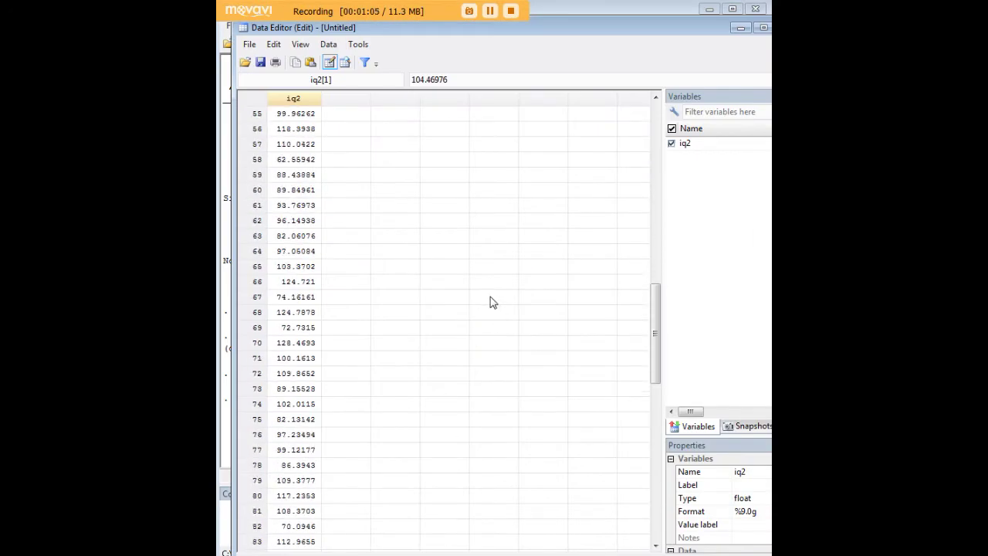
scroll(486, 306, up, 20)
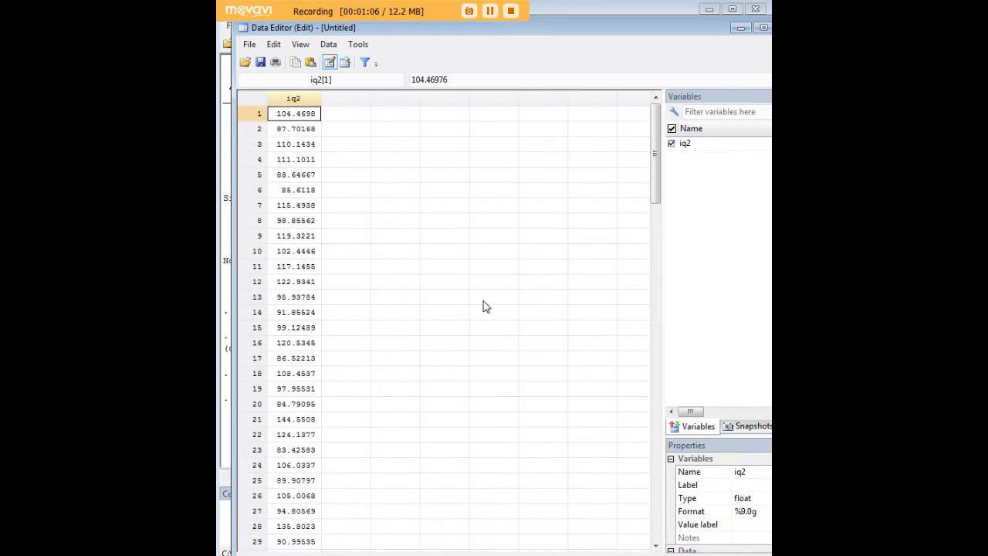
click(764, 28)
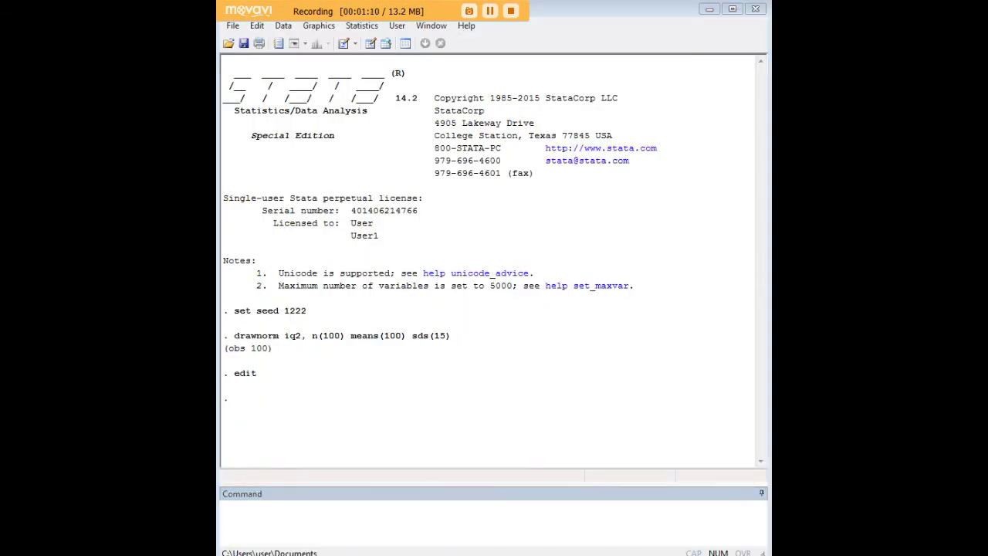
Step: Create iq with gen iq = round(iq2,1)
click(598, 511)
text(gen iq = round(iq2,1))
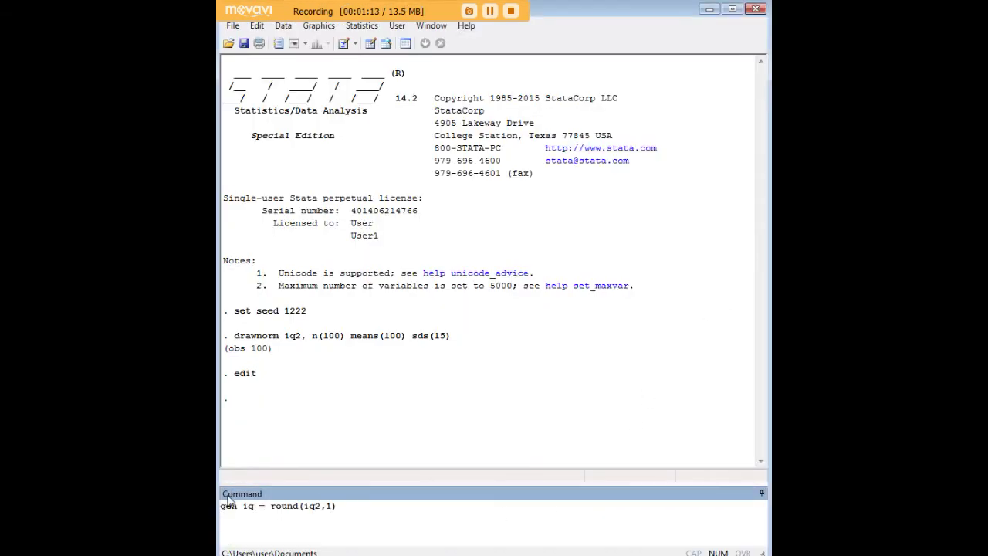
click(254, 506)
key(Return)
Step: Compare the iq column against iq2 in the Data Editor, then minimize it
text(edit)
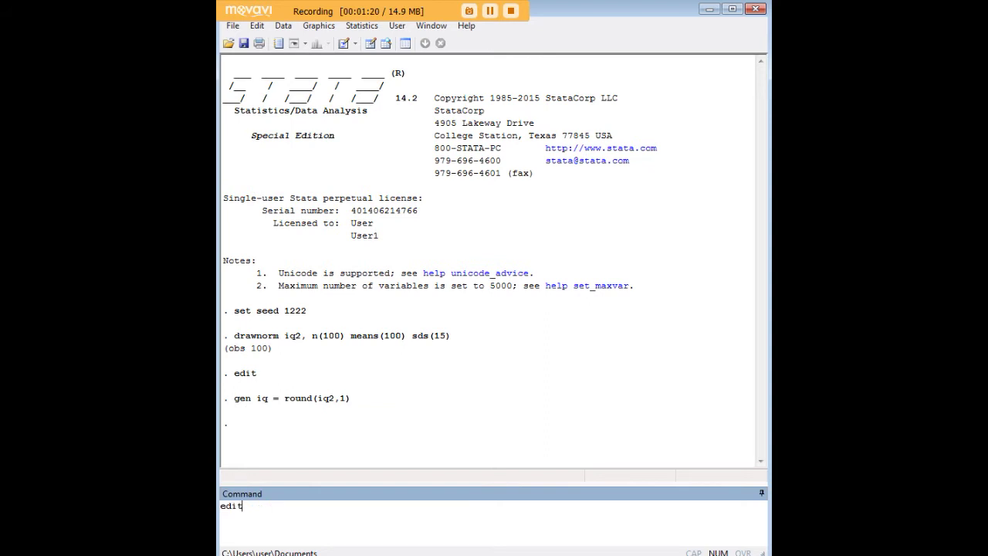
key(Return)
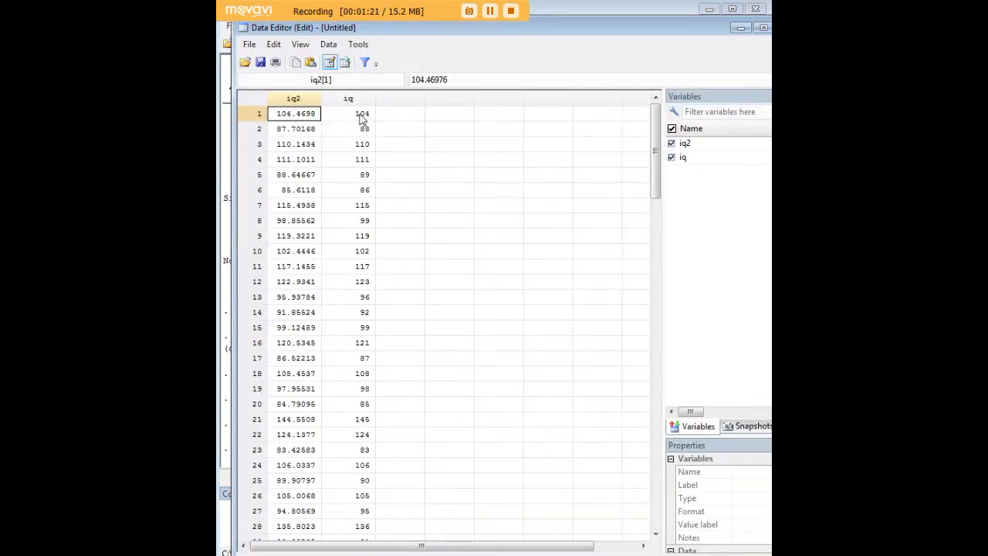
click(358, 101)
click(741, 28)
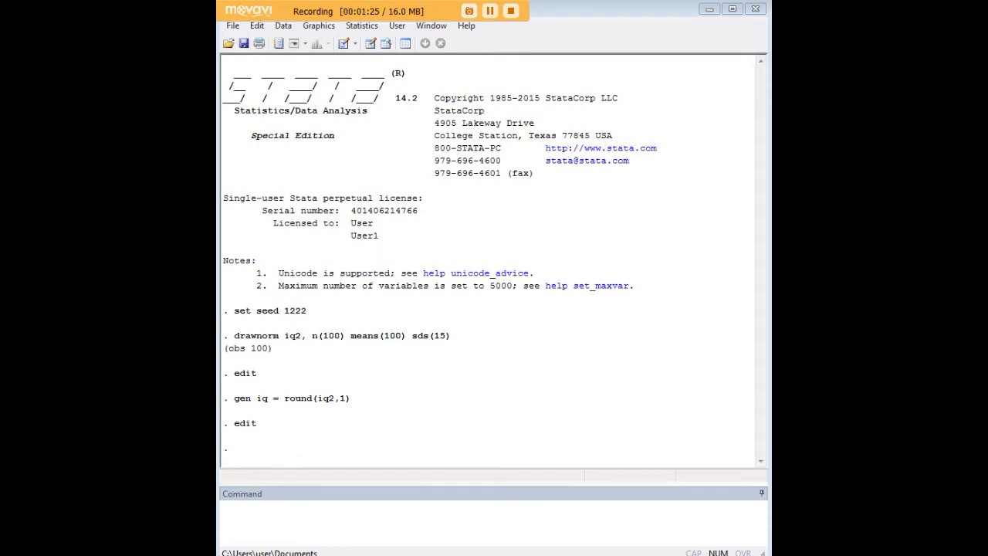
Step: Remove the original variable with drop iq2
click(575, 506)
text(drop iq2)
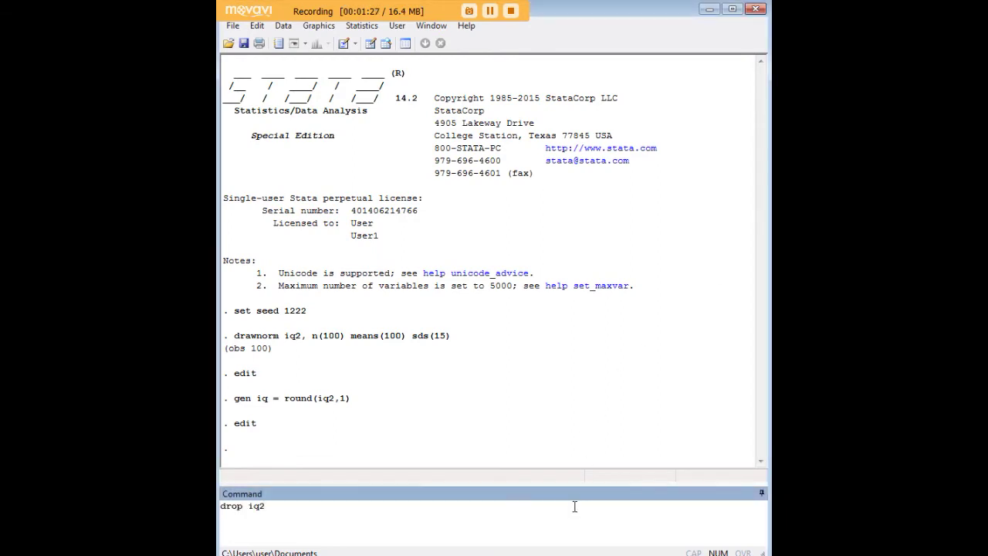
key(Return)
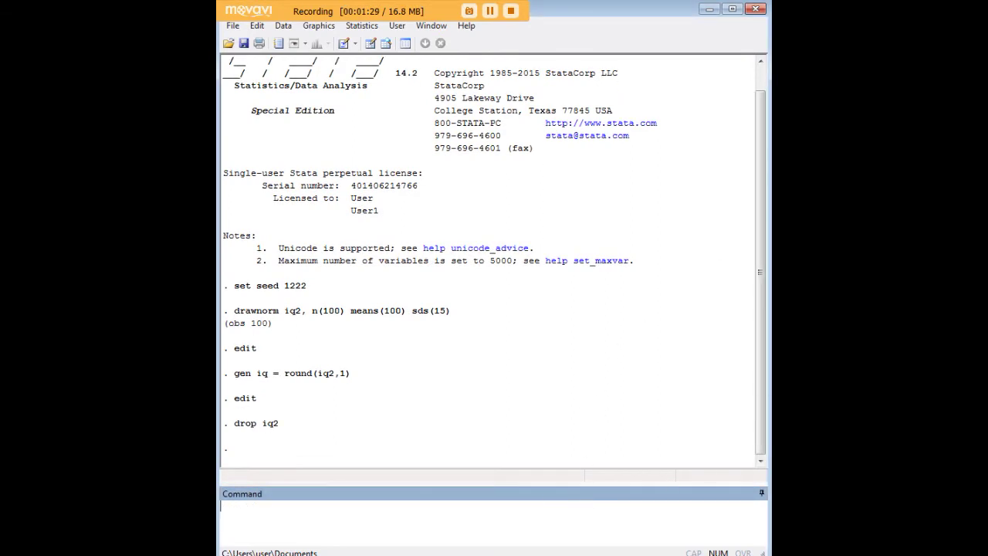
click(563, 522)
Step: Run summarize iq followed by return list
text(summarize iq)
key(Return)
text(return list)
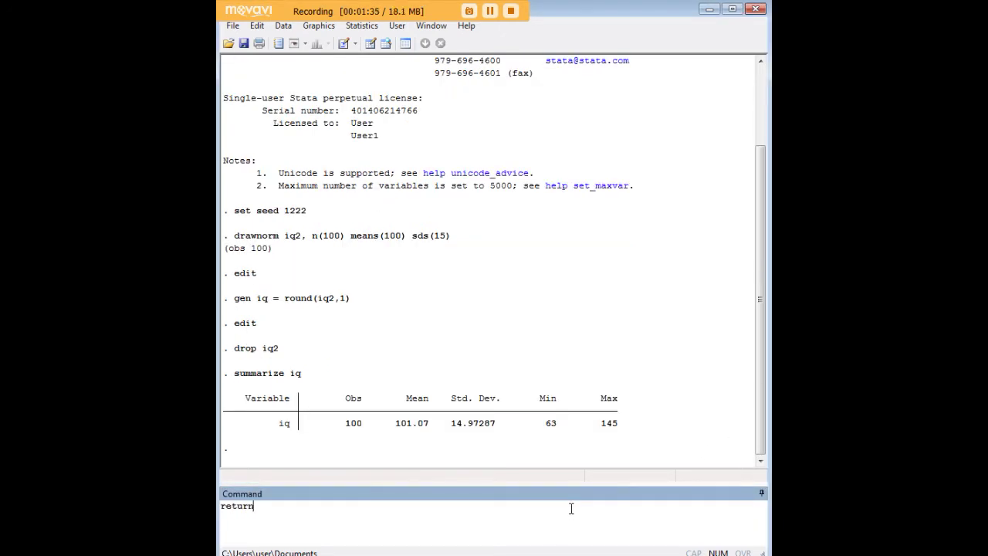
key(Return)
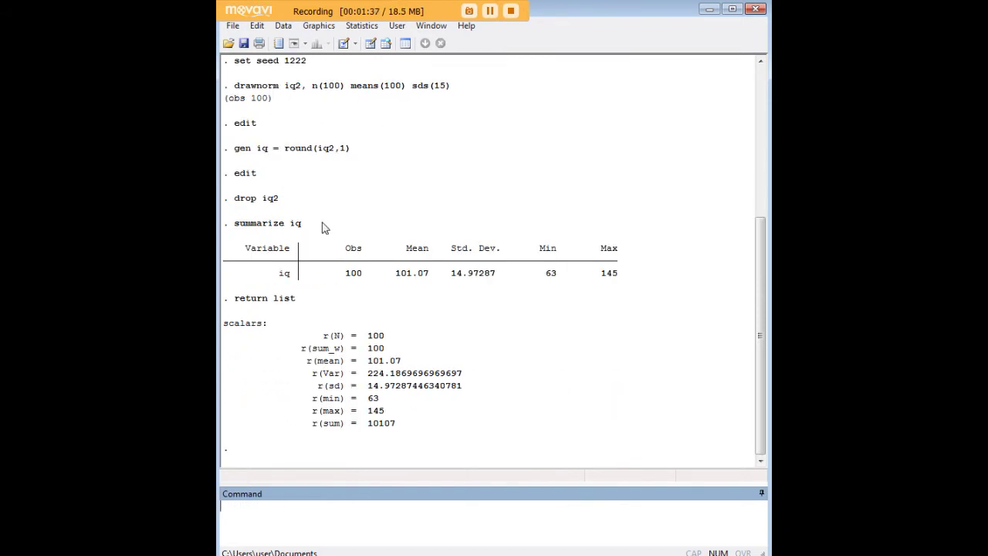
Step: Highlight the mean 101.07, SD 14.97287, and stored r(mean) and r(sd) in Results
drag(303, 224, 235, 224)
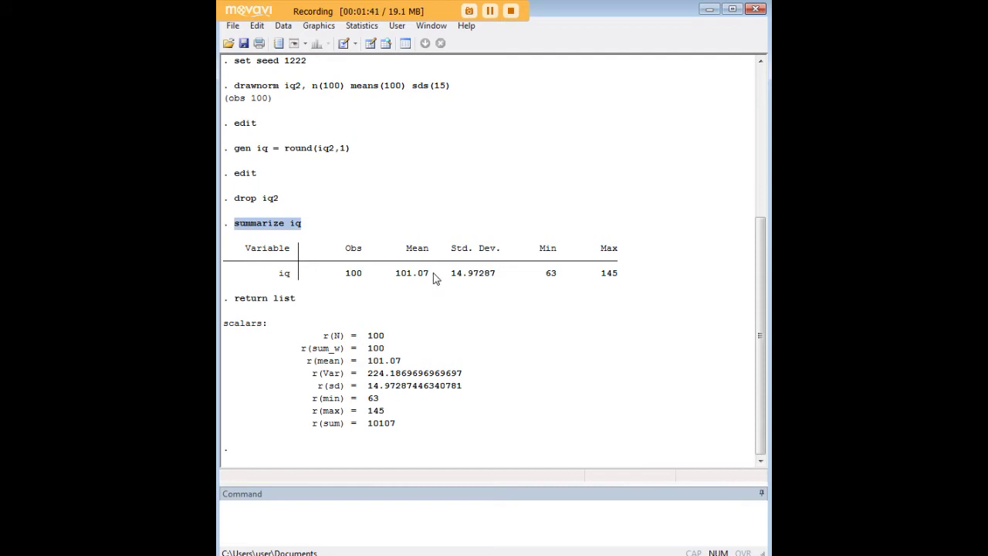
drag(435, 281, 393, 282)
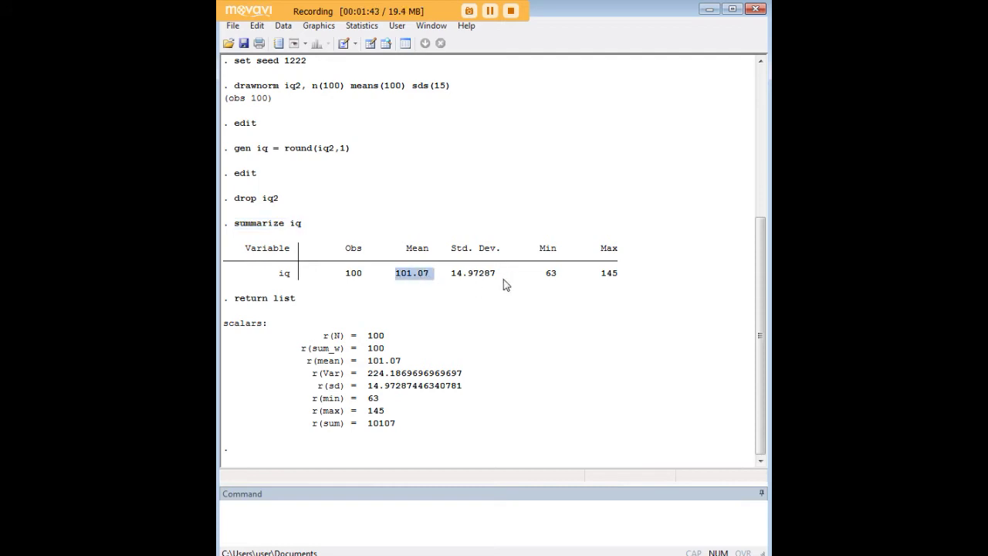
drag(507, 281, 454, 276)
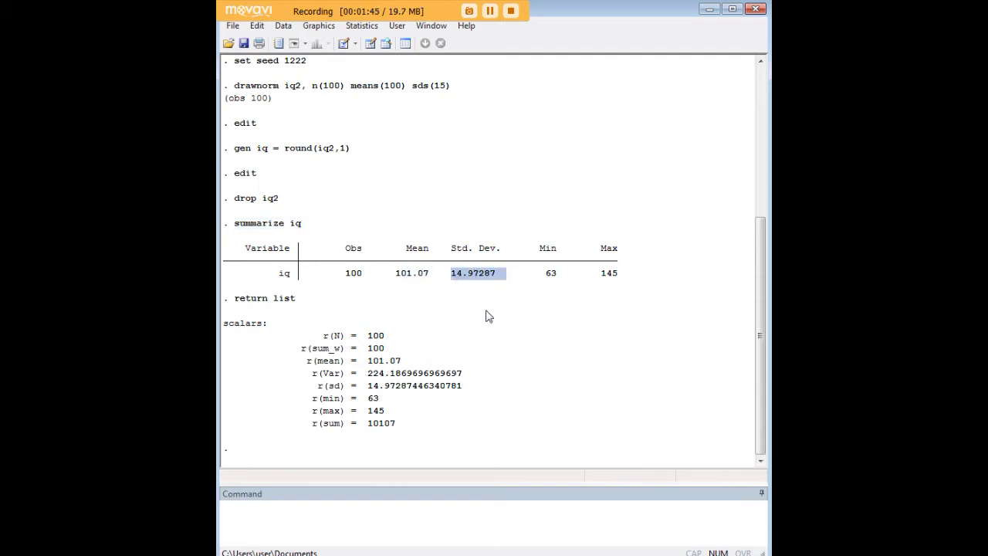
drag(296, 301, 235, 303)
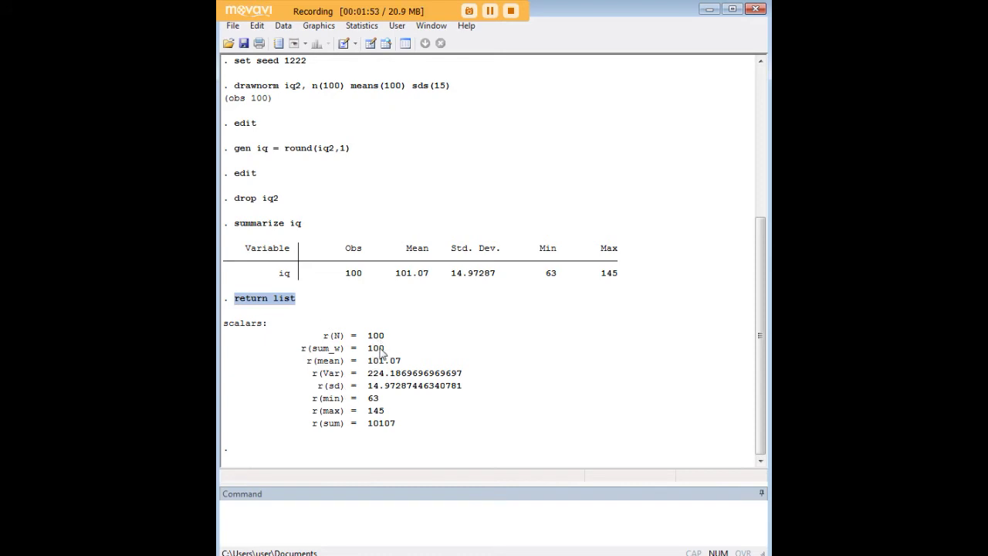
drag(307, 225, 239, 226)
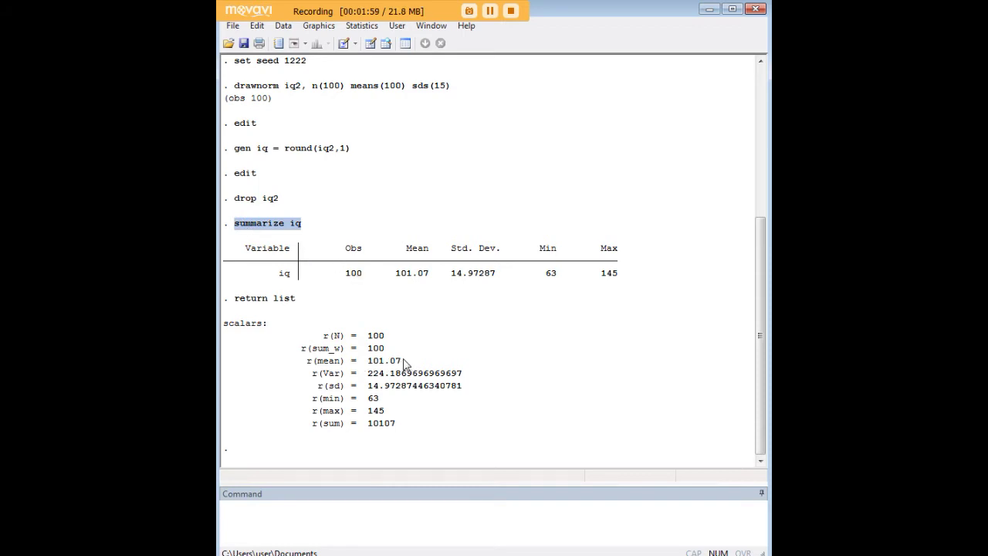
drag(403, 362, 305, 363)
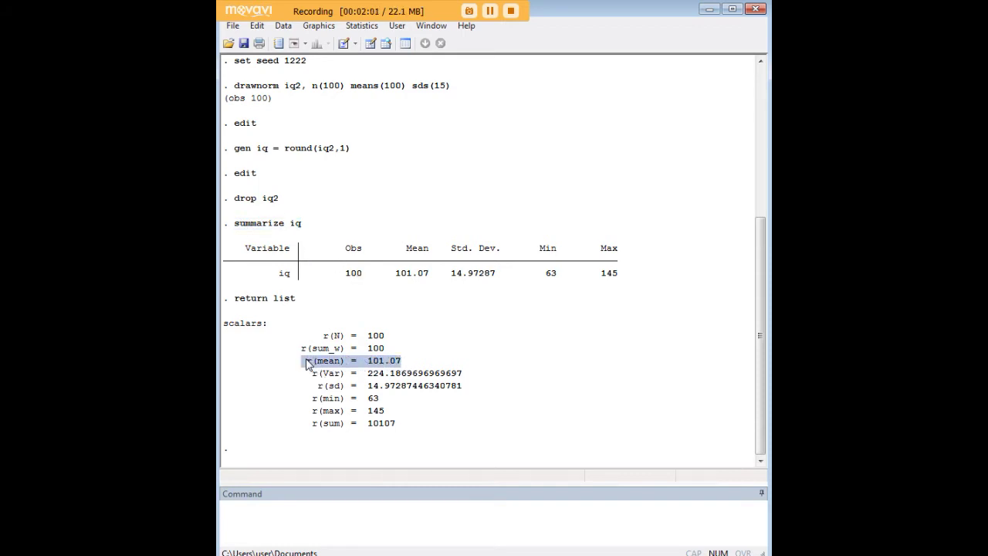
drag(468, 391, 320, 388)
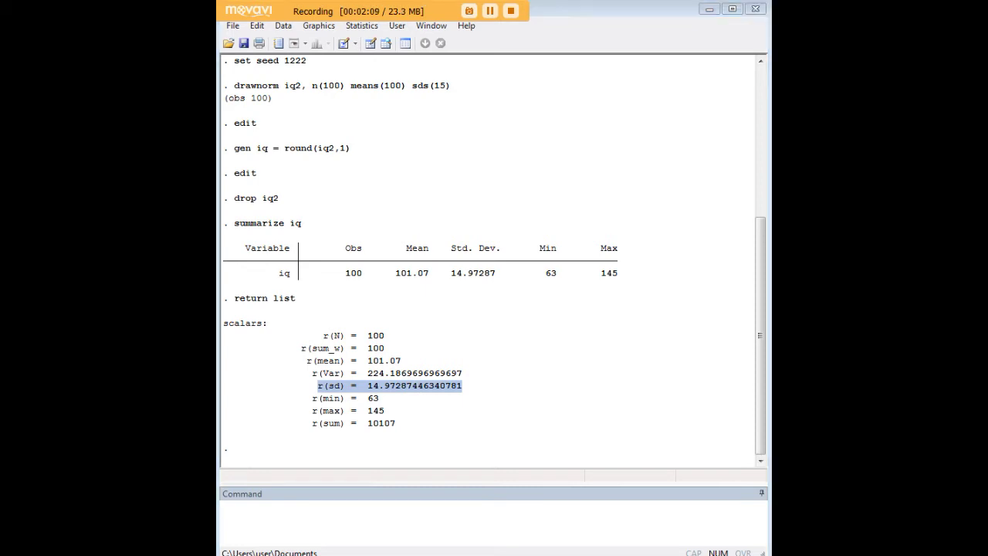
click(666, 505)
Step: Enter gen z = (iq-r(mean))/r(sd), highlighting its iq and r(mean) parts against the stored results
text(gen z = (iq-r(mean))/r(sd))
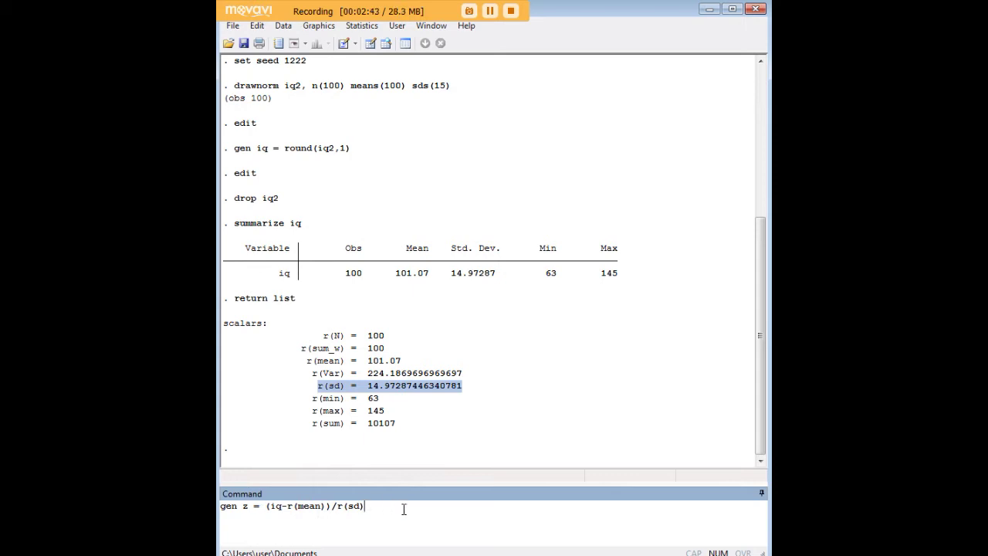
drag(279, 505, 272, 505)
drag(286, 505, 326, 509)
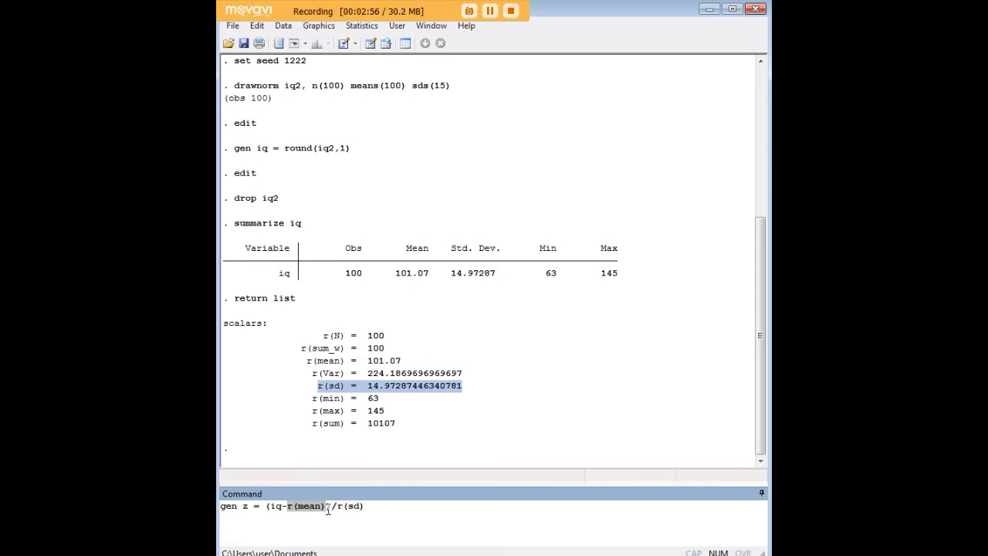
click(371, 506)
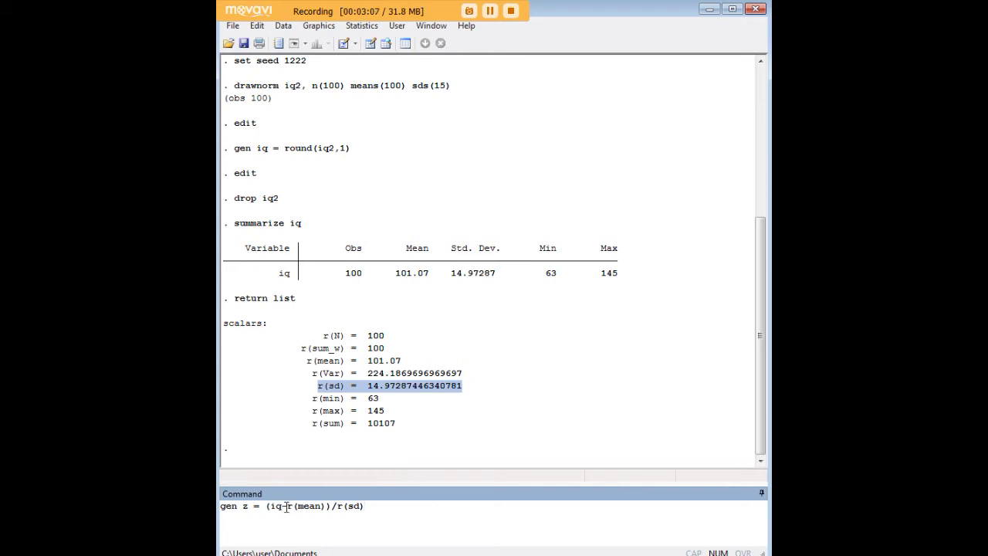
drag(288, 507, 343, 508)
drag(297, 301, 235, 299)
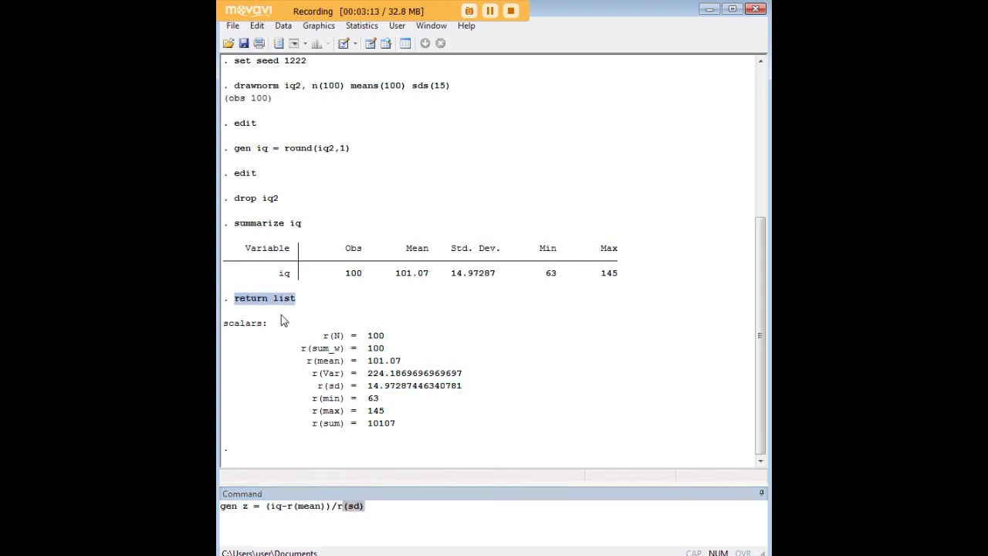
drag(351, 413, 318, 400)
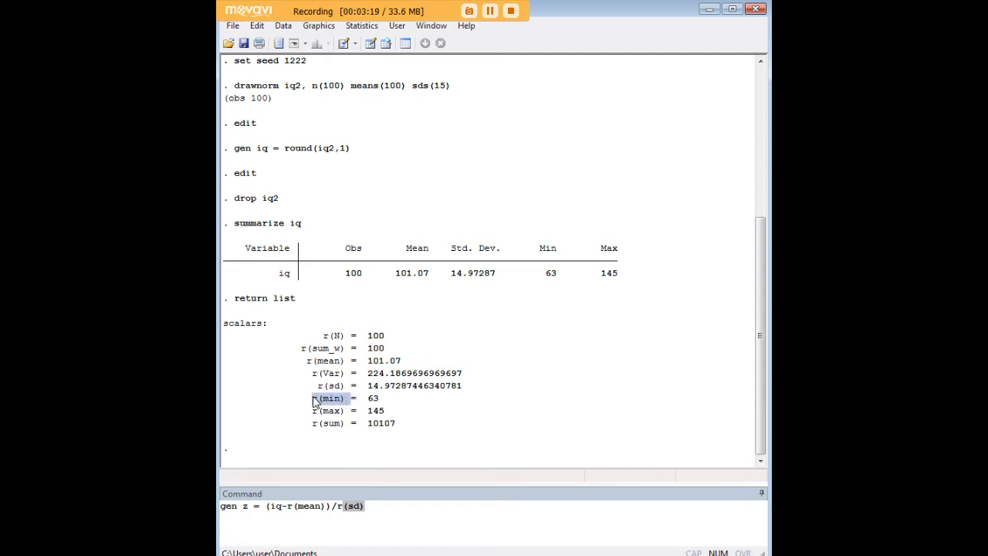
click(369, 506)
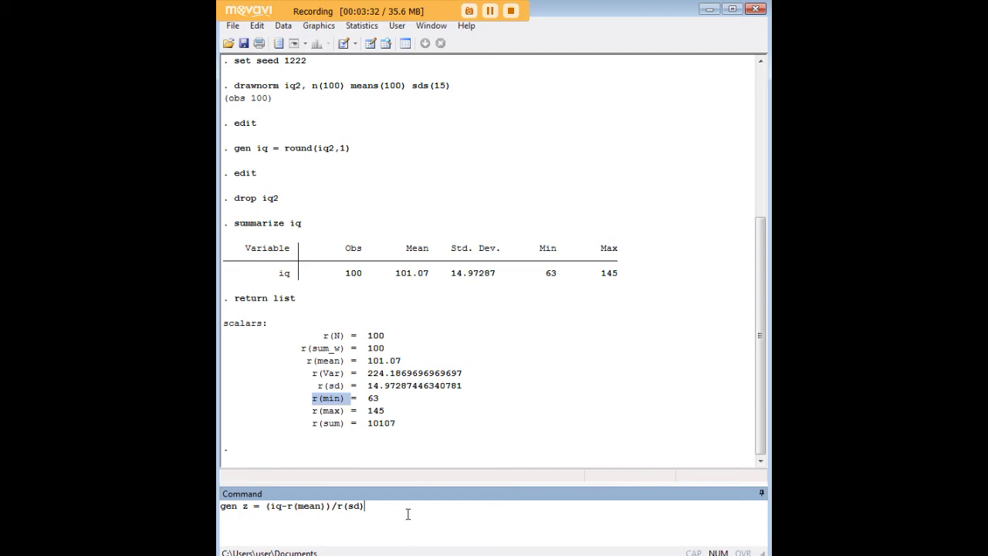
key(Return)
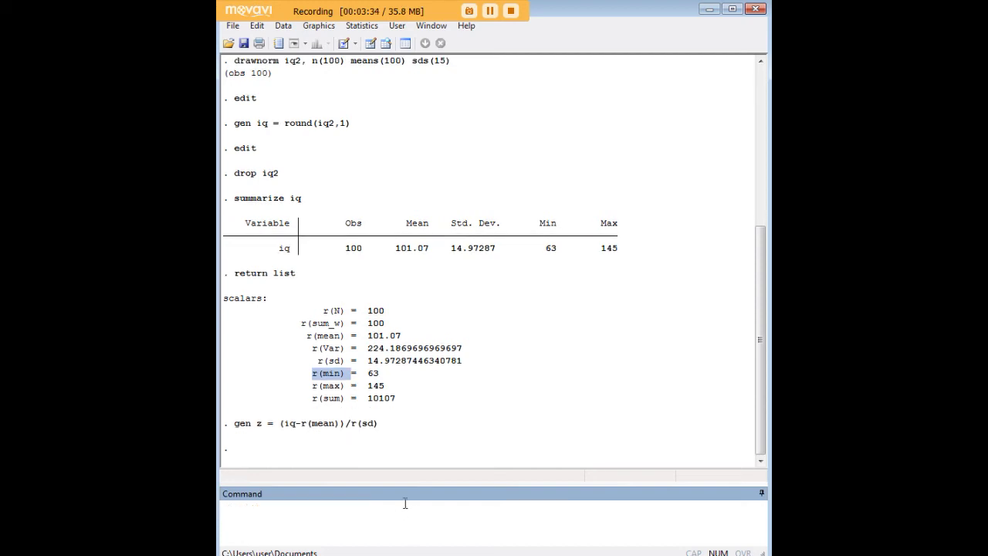
key(ctrl+8)
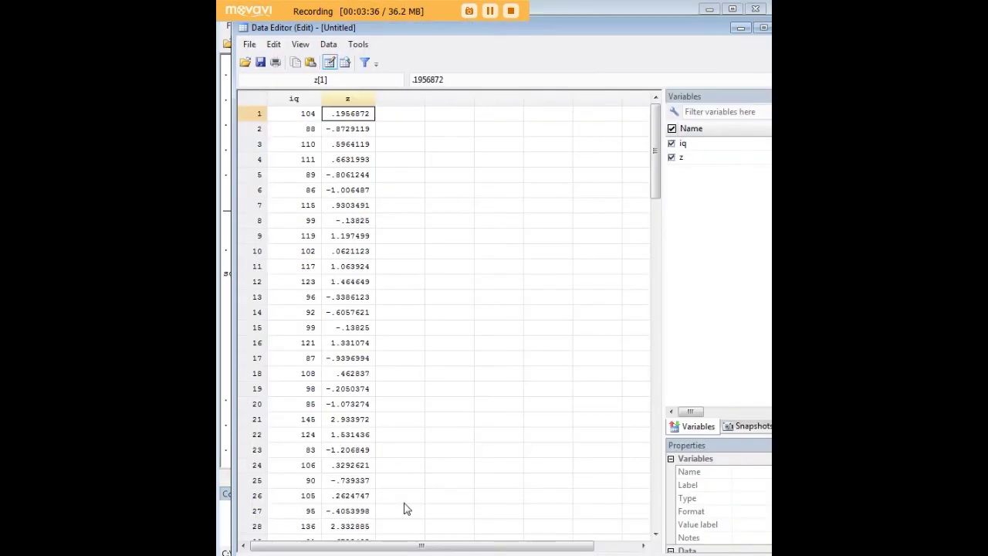
scroll(386, 177, down, 15)
scroll(373, 218, down, 12)
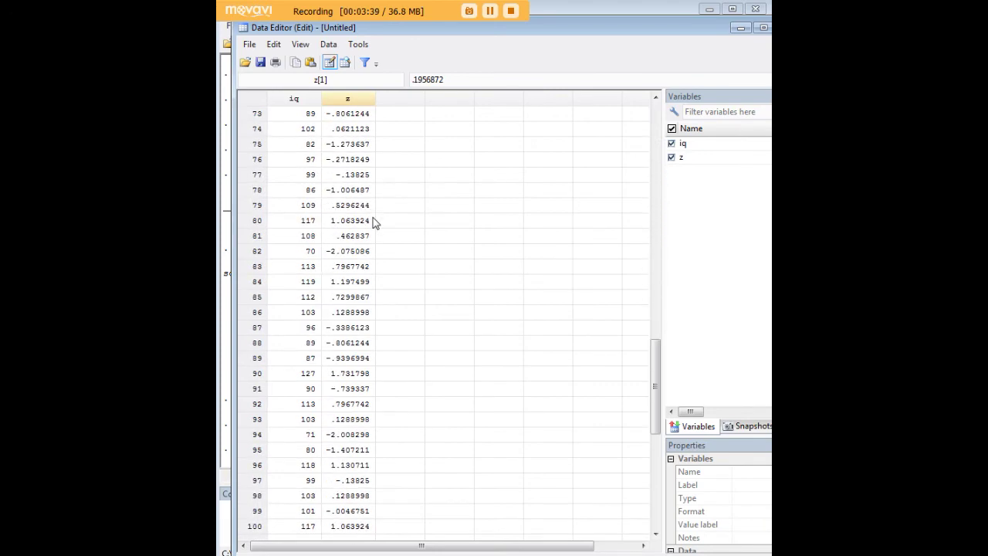
scroll(375, 222, up, 14)
scroll(374, 223, up, 15)
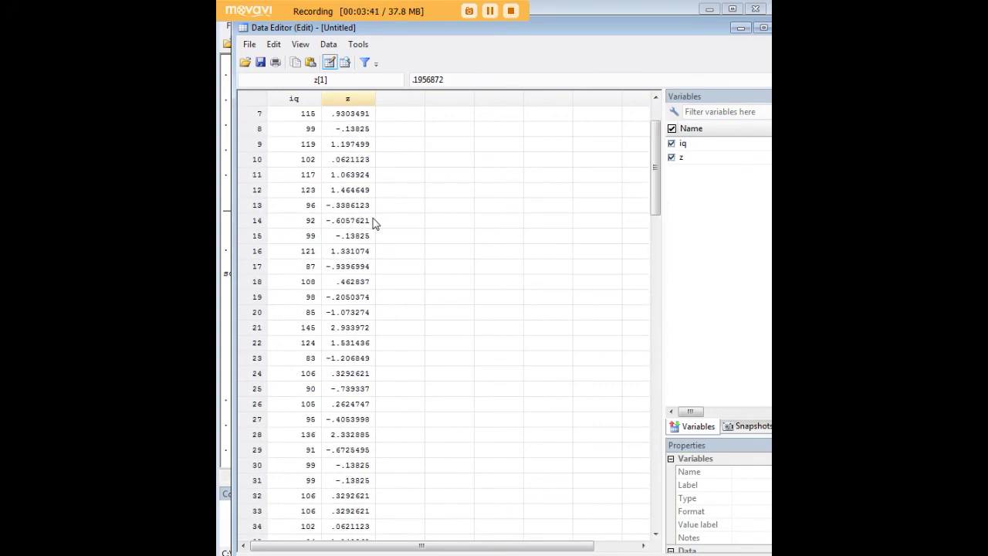
Step: Draft gen mean = 101.07 by copying the stored mean from Results
click(738, 29)
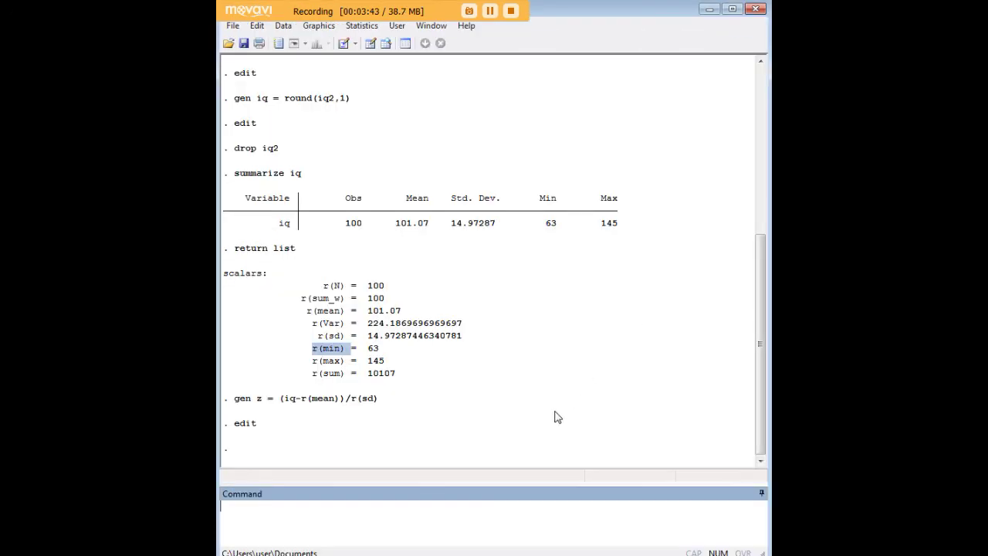
text(gen mean =)
drag(406, 312, 376, 322)
key(ctrl+c)
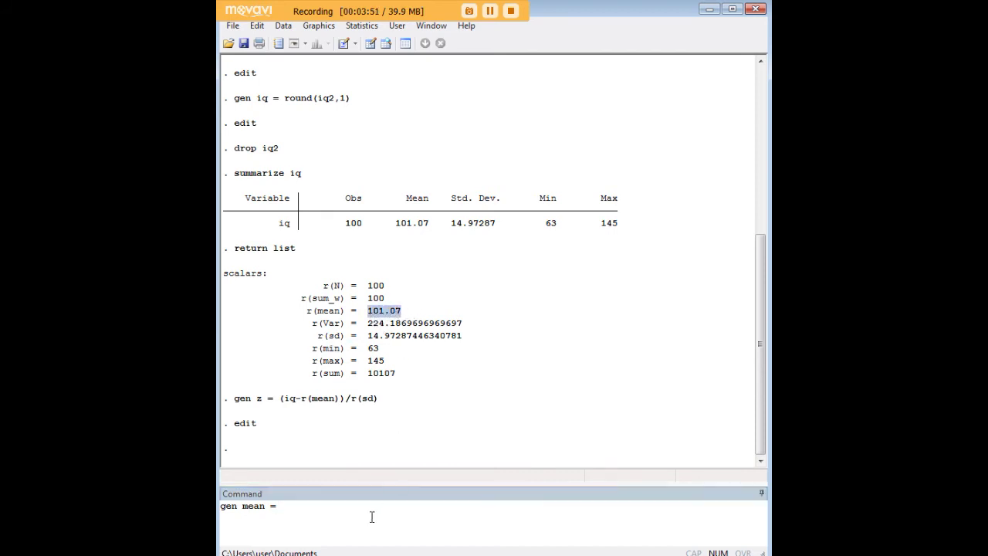
click(353, 506)
key(ctrl+v)
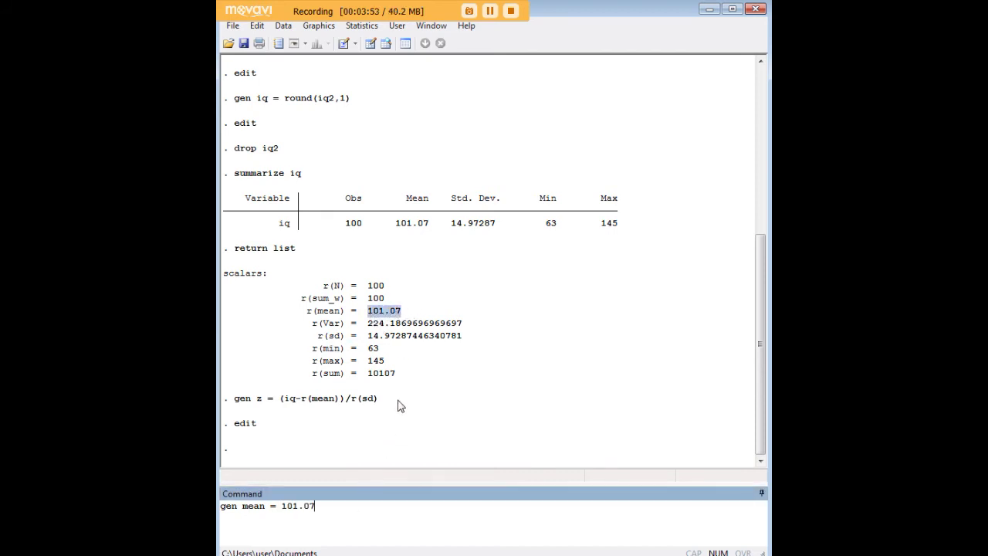
Step: Rewrite the draft as gen sd = 14.97287446340781 using the stored standard deviation
drag(337, 509, 242, 506)
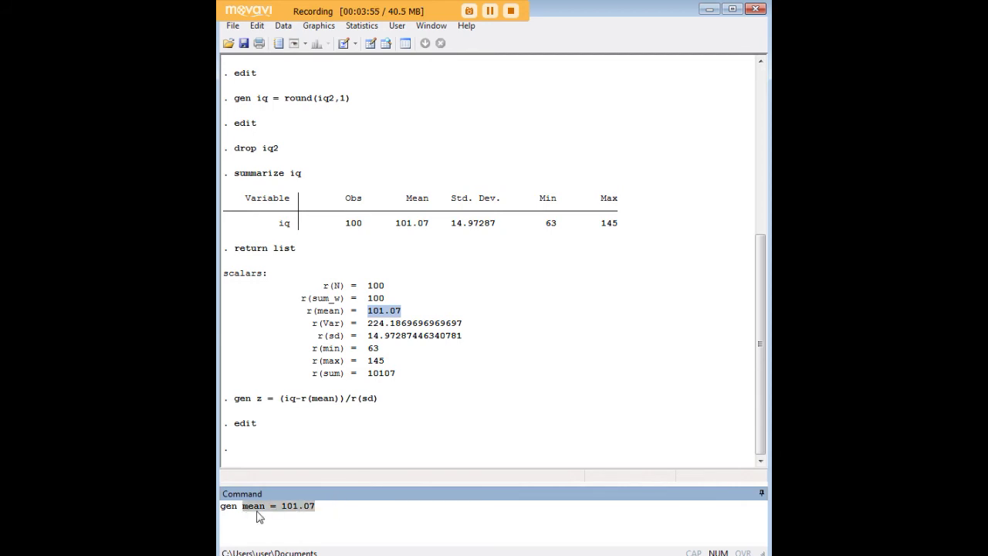
text(sd =)
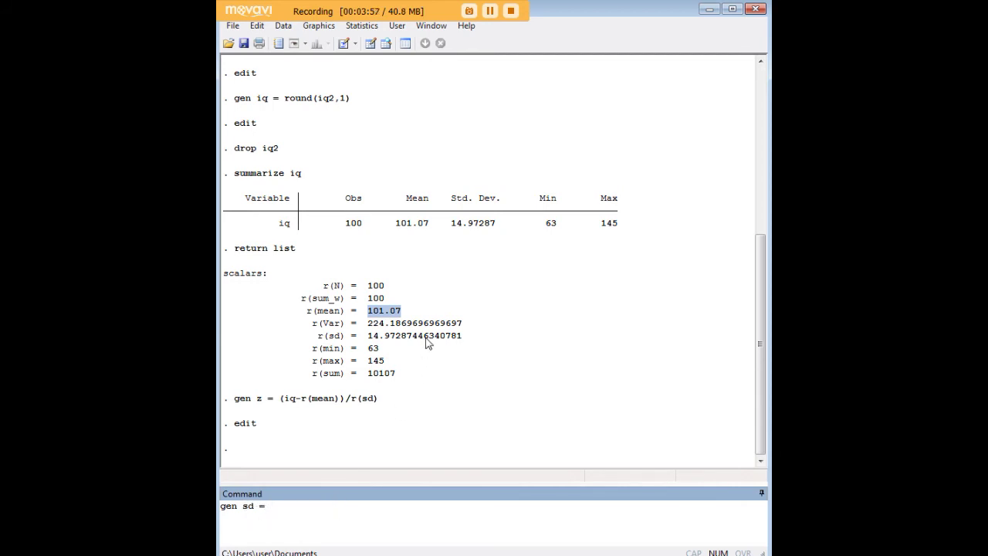
drag(463, 337, 366, 337)
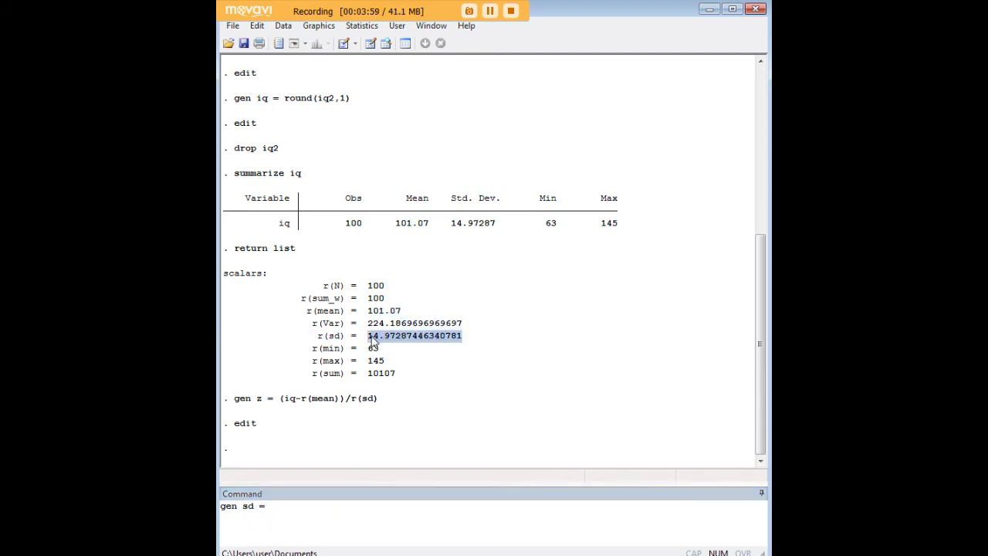
click(310, 506)
key(ctrl+v)
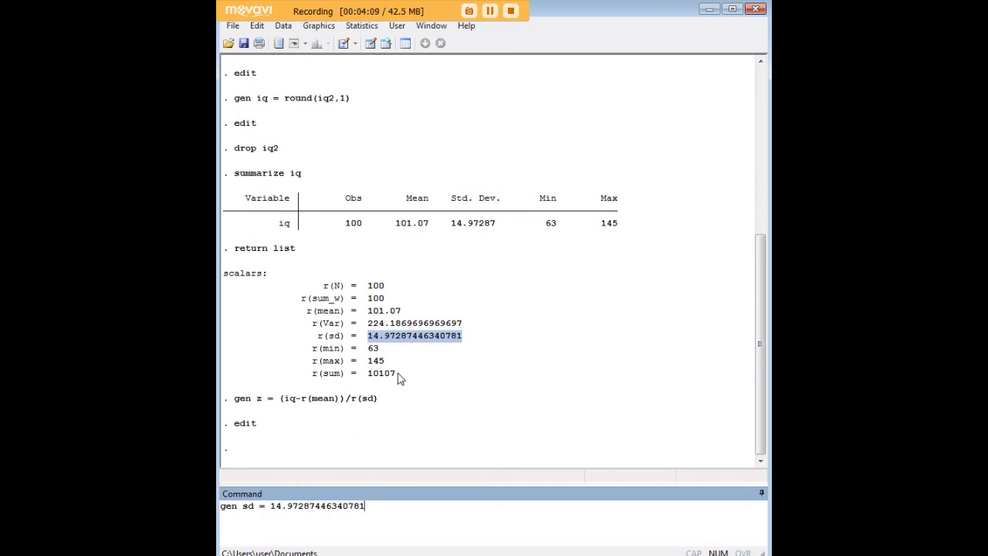
drag(379, 402, 238, 406)
Step: Paste the z-score command and edit it into gen z = iq-mean/sd
click(384, 510)
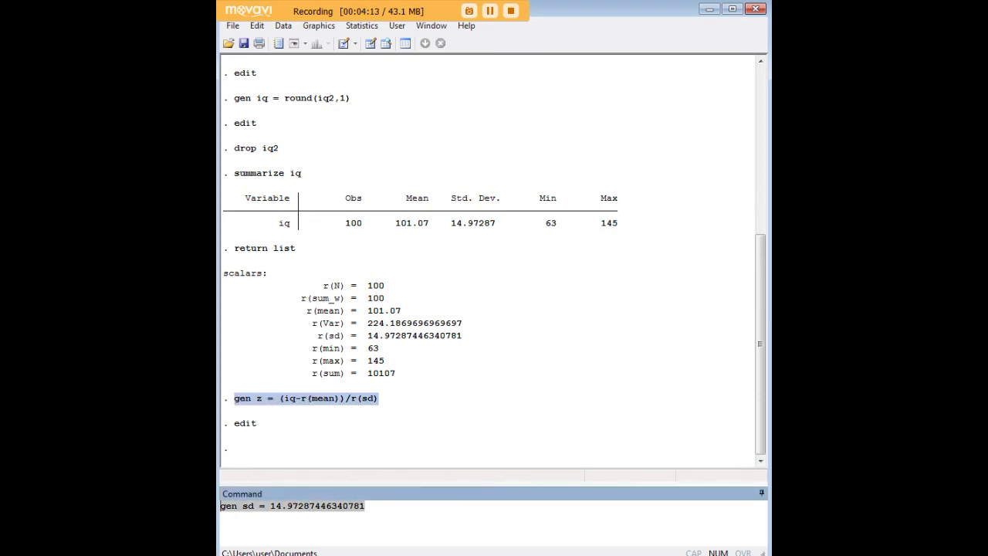
key(ctrl+v)
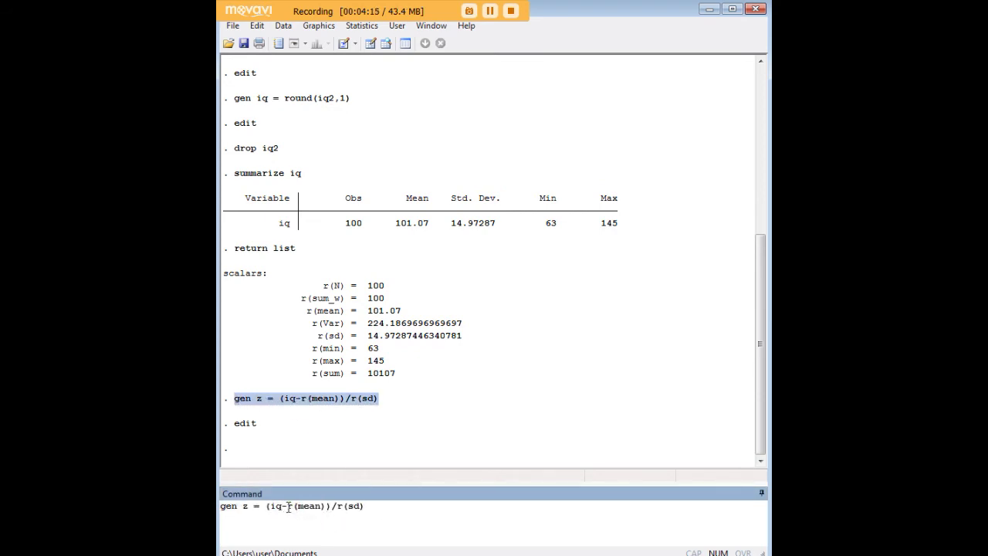
key(Left)
key(Left)
key(Left)
key(Left)
key(Left)
key(Left)
key(Left)
key(Left)
key(Left)
key(Left)
key(Left)
key(Left)
key(Left)
key(Left)
key(Left)
key(Left)
key(Left)
key(BackSpace)
key(Right)
key(Right)
key(Right)
key(Right)
key(BackSpace)
key(BackSpace)
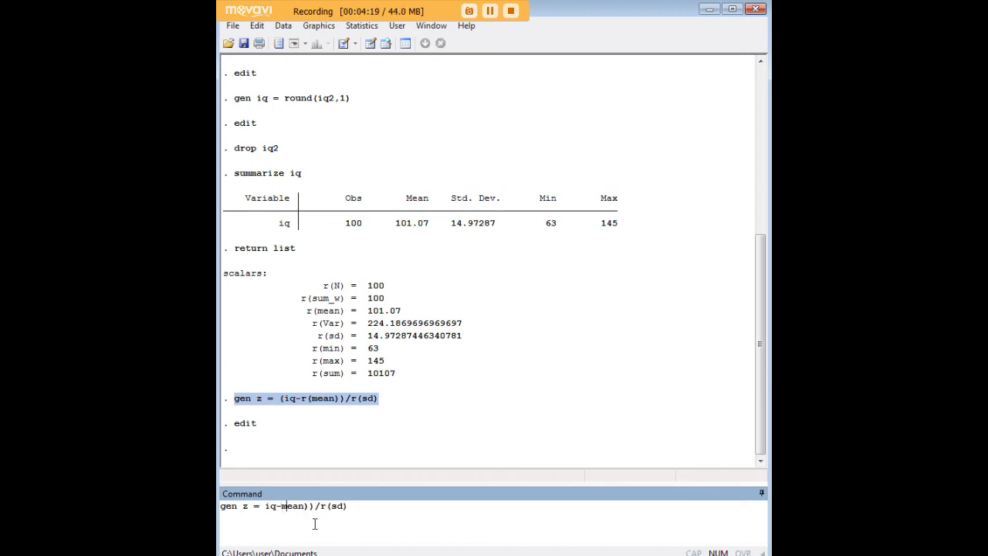
key(Right)
key(Right)
key(Right)
key(Right)
key(Right)
key(Right)
key(Right)
key(Right)
key(Right)
key(BackSpace)
key(BackSpace)
key(BackSpace)
key(BackSpace)
key(Right)
key(Right)
key(BackSpace)
Step: Delete the edited gen z command without running it, emptying the Command window
key(shift+Home)
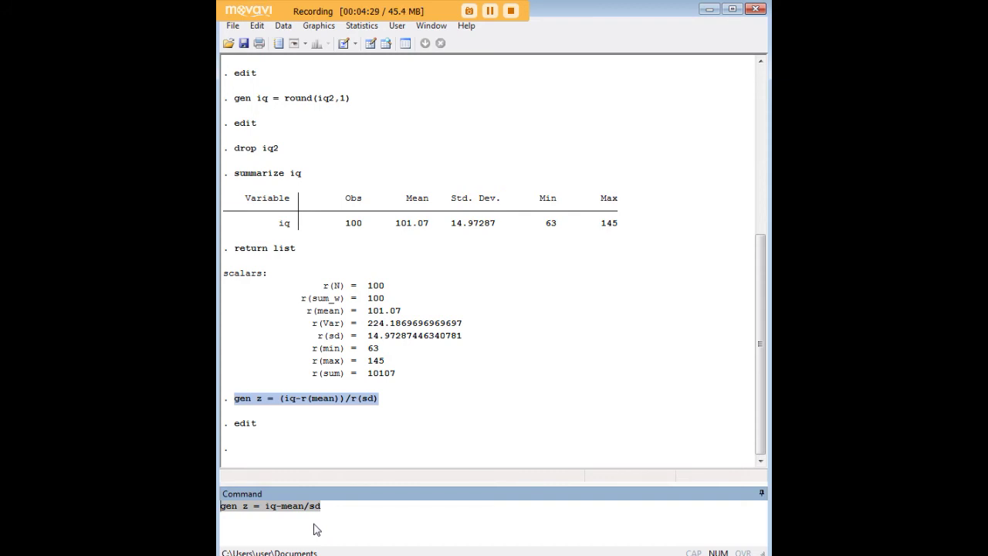
click(298, 508)
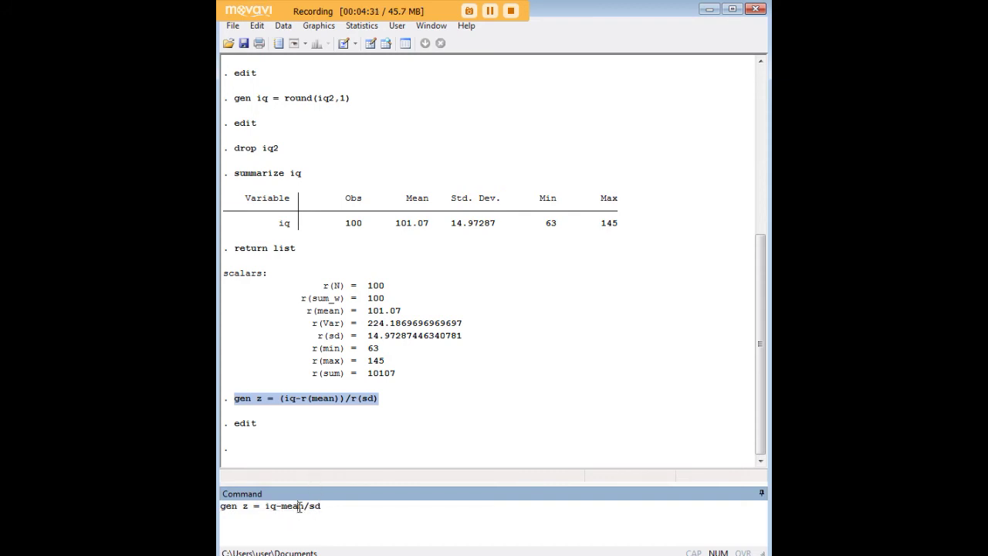
key(ctrl+a)
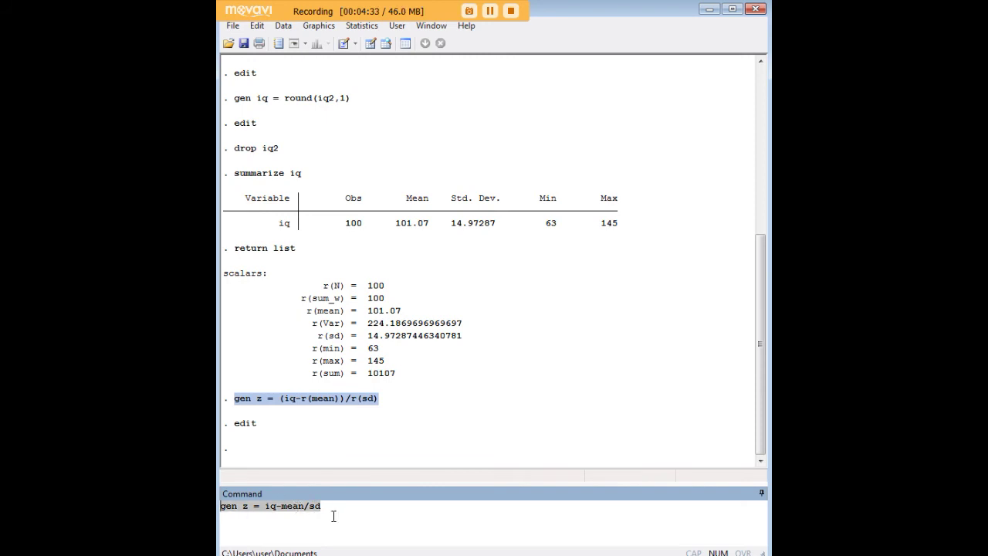
key(BackSpace)
drag(382, 402, 285, 403)
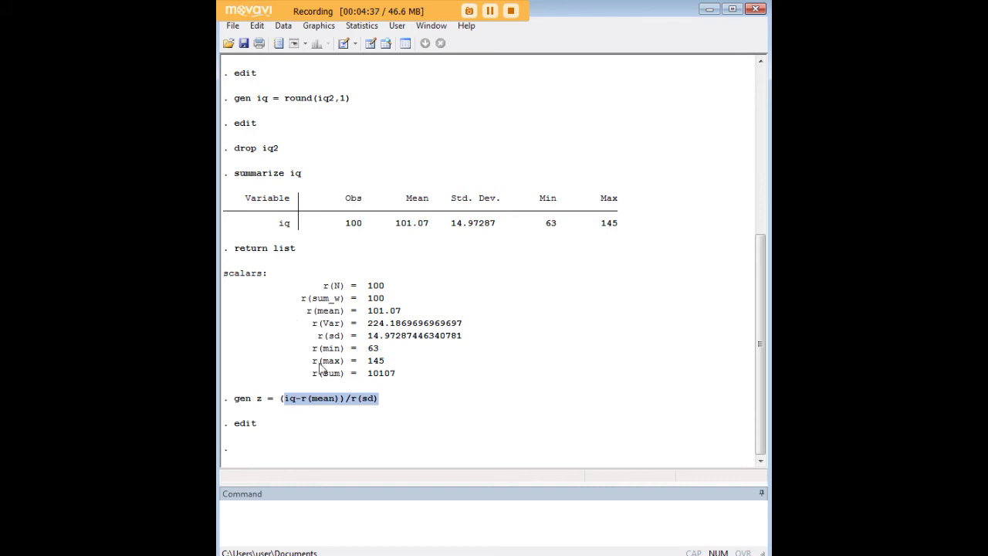
click(382, 408)
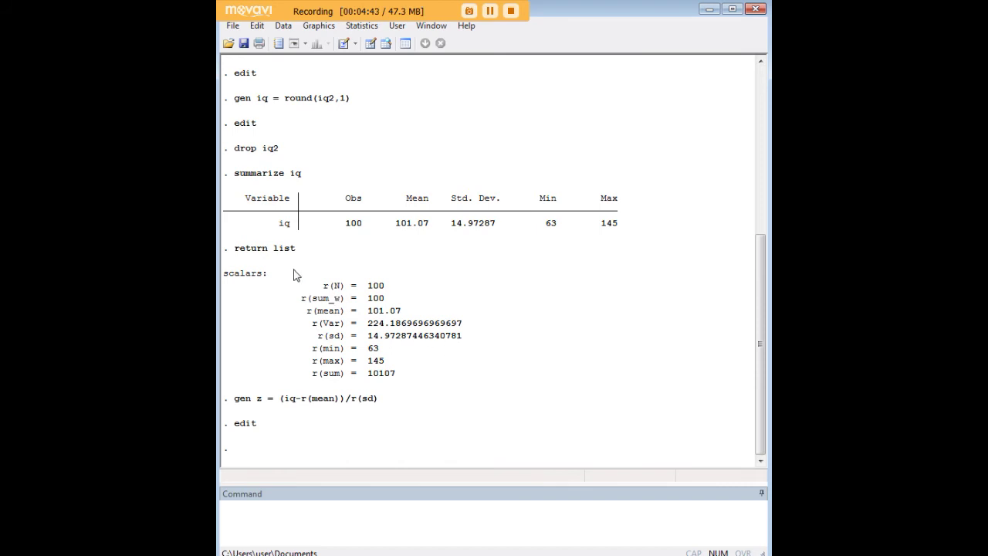
drag(293, 248, 257, 259)
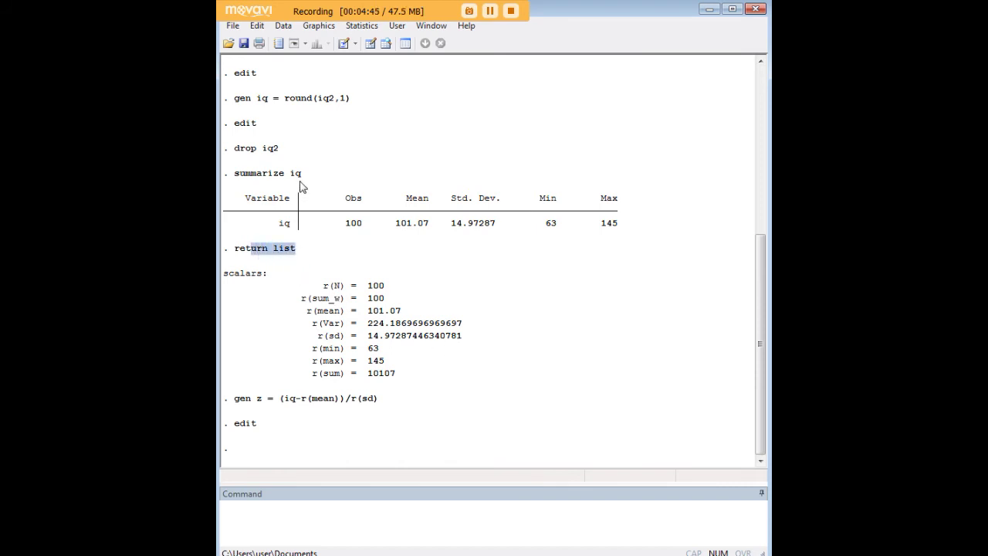
drag(301, 174, 241, 178)
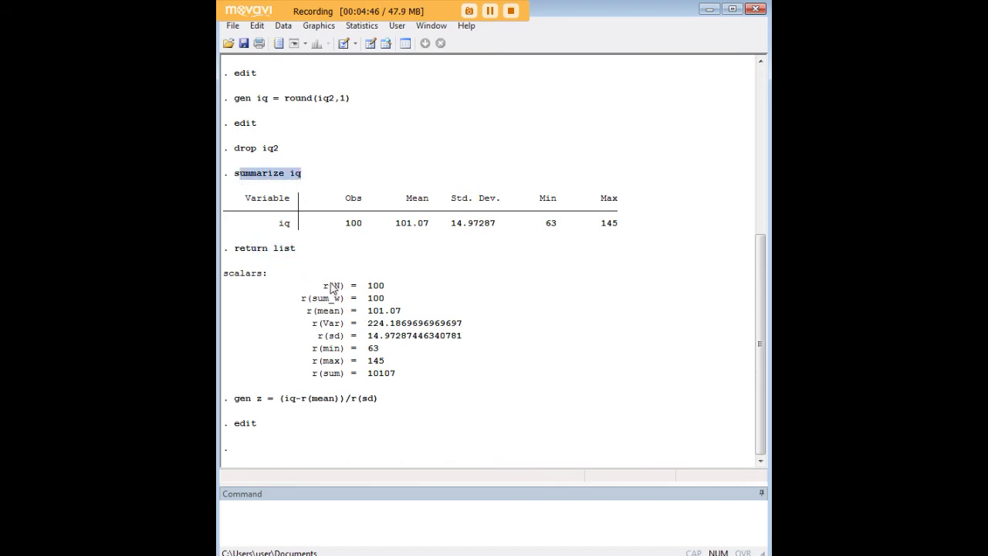
drag(323, 286, 408, 375)
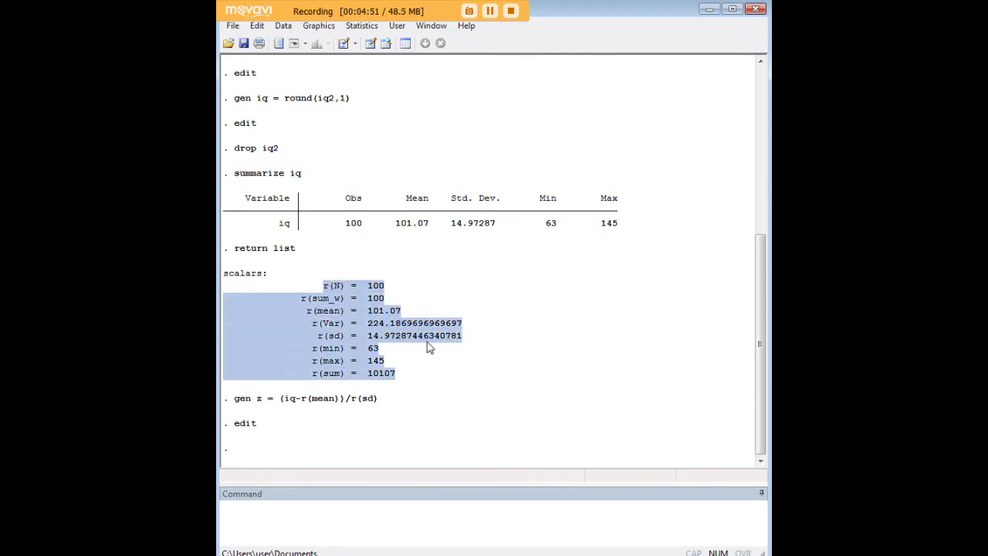
drag(377, 399, 238, 406)
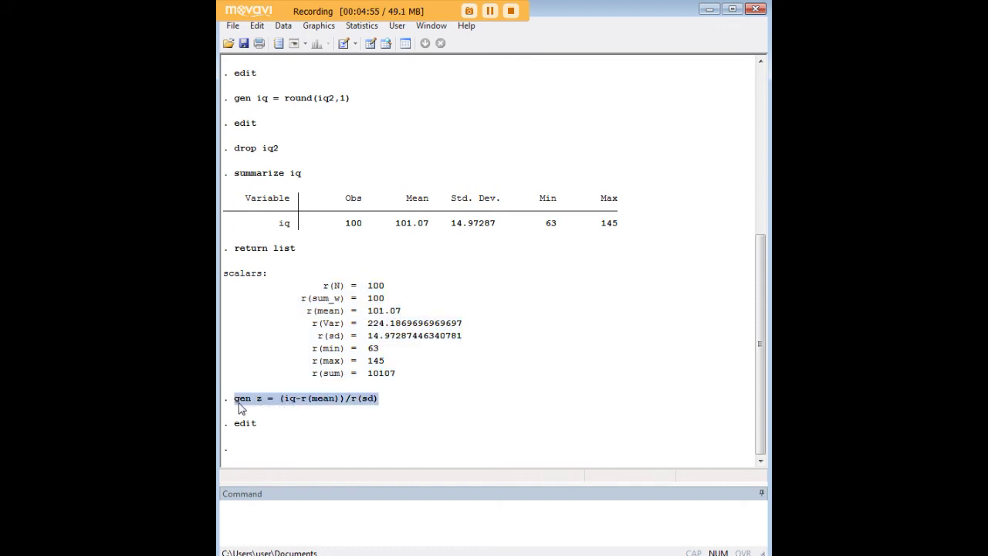